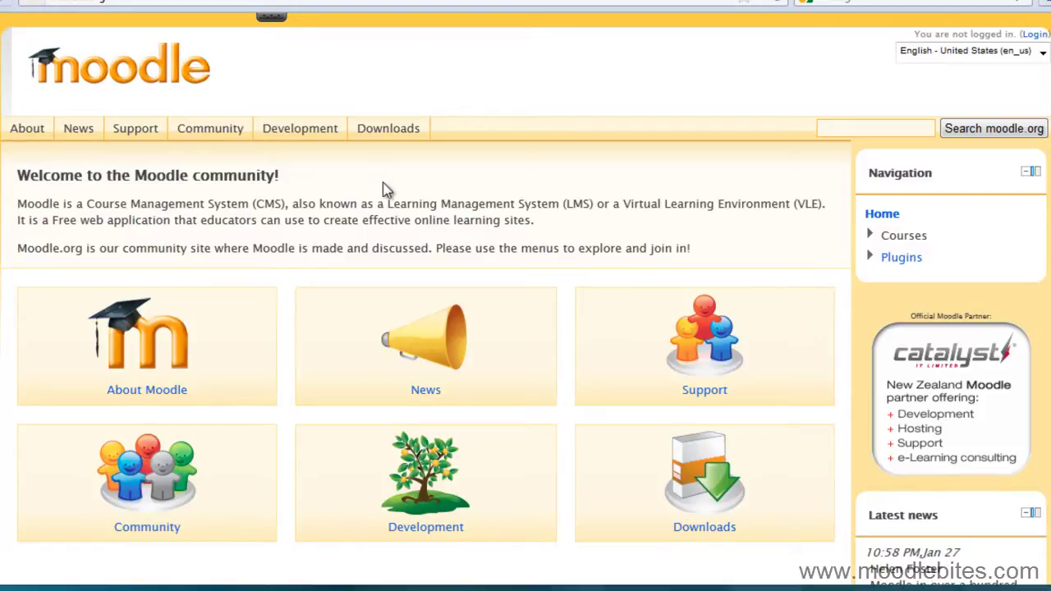
Show the Downloads submenu on the moodle.org home page
{"action": "mouse_move", "coordinate": [408, 132]}
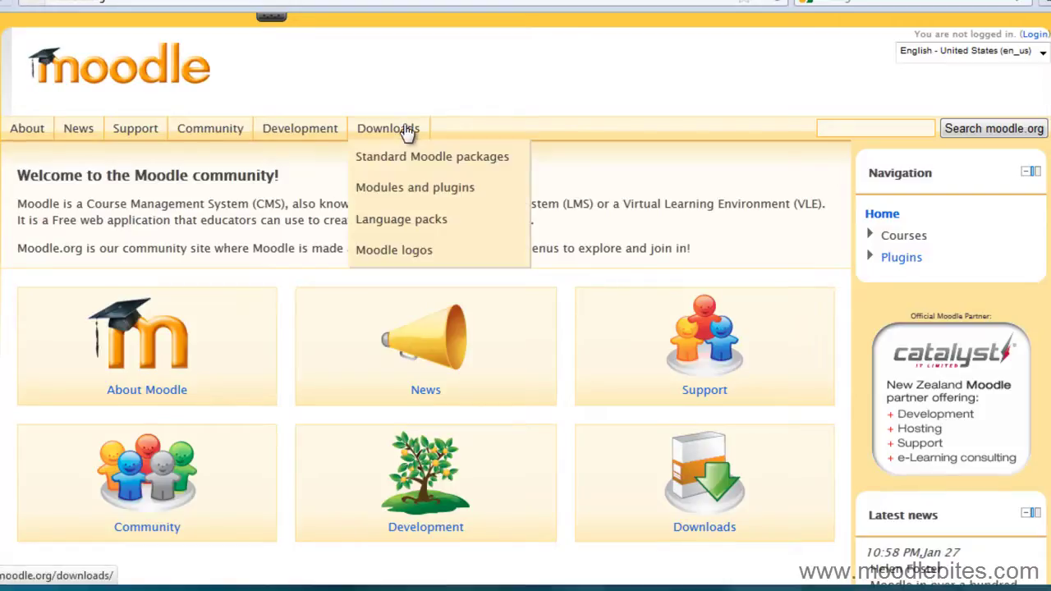
Go to Downloads > Modules and plugins and open the Themes category
{"action": "left_click", "coordinate": [473, 194]}
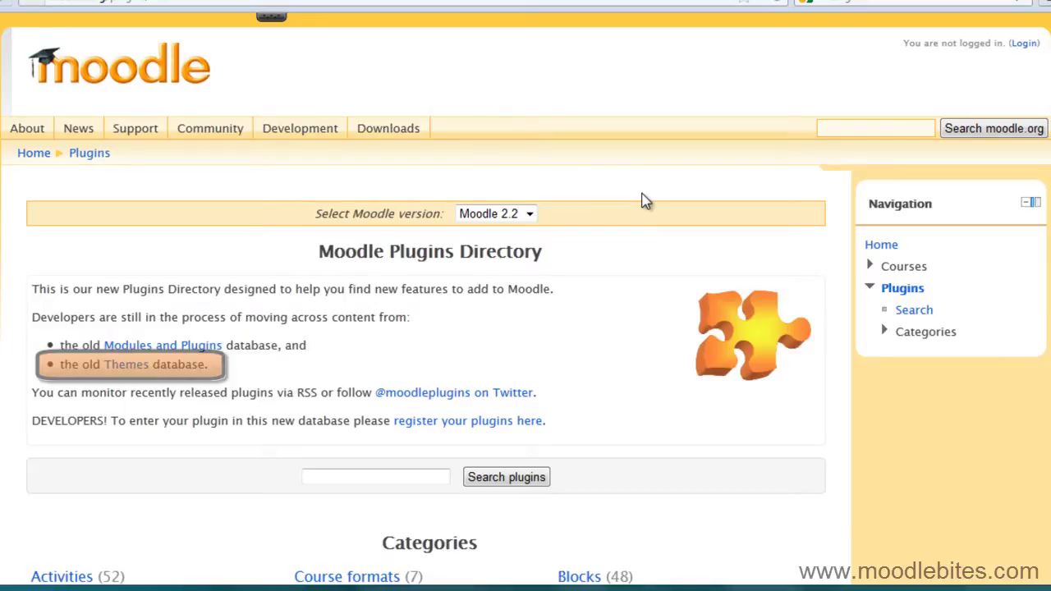
{"action": "scroll", "coordinate": [647, 201], "scroll_direction": "down", "scroll_amount": 4}
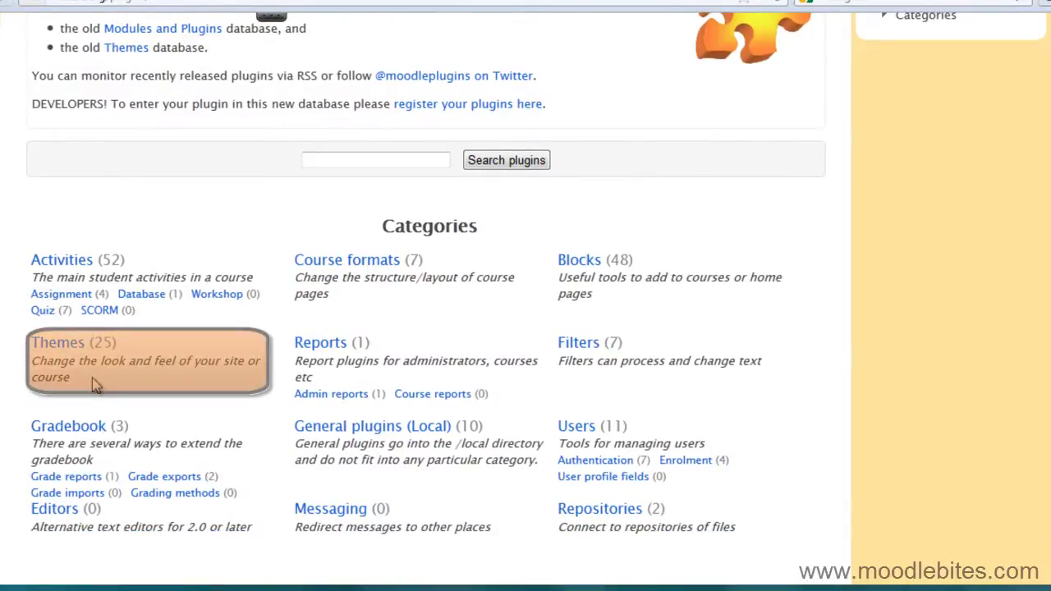
{"action": "left_click", "coordinate": [66, 345]}
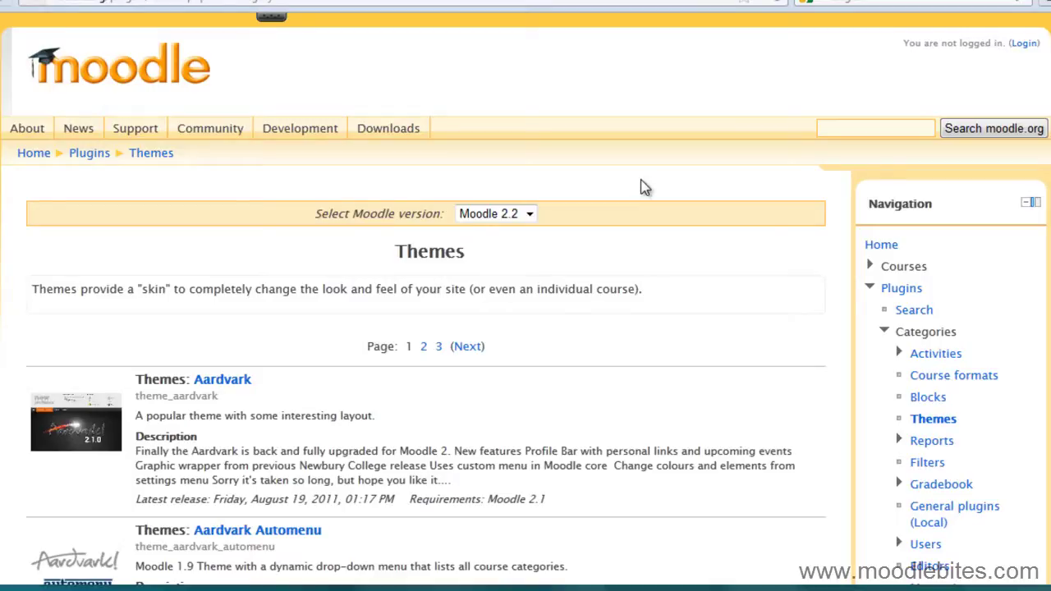
Keep the Moodle 2.2 version filter and open the Dark Blue 2.0 theme page
{"action": "left_click", "coordinate": [531, 215]}
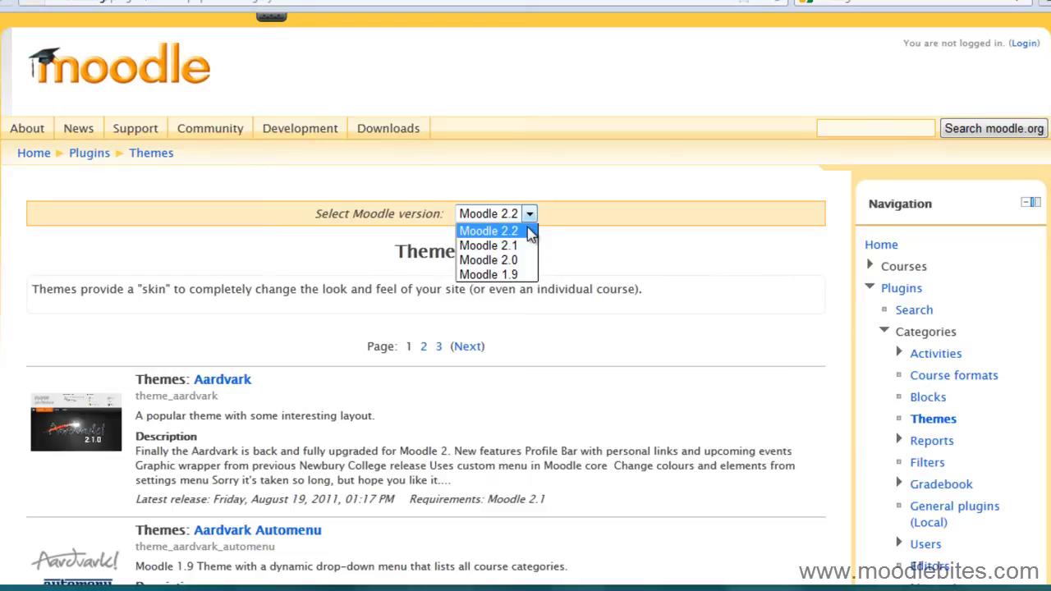
{"action": "left_click", "coordinate": [558, 221]}
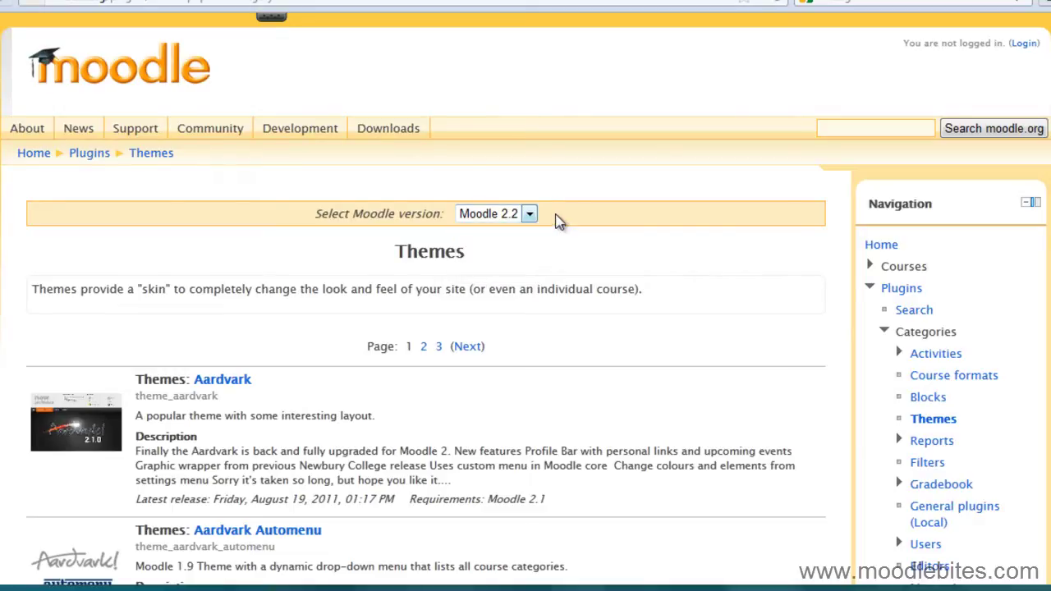
{"action": "scroll", "coordinate": [584, 293], "scroll_direction": "down", "scroll_amount": 15}
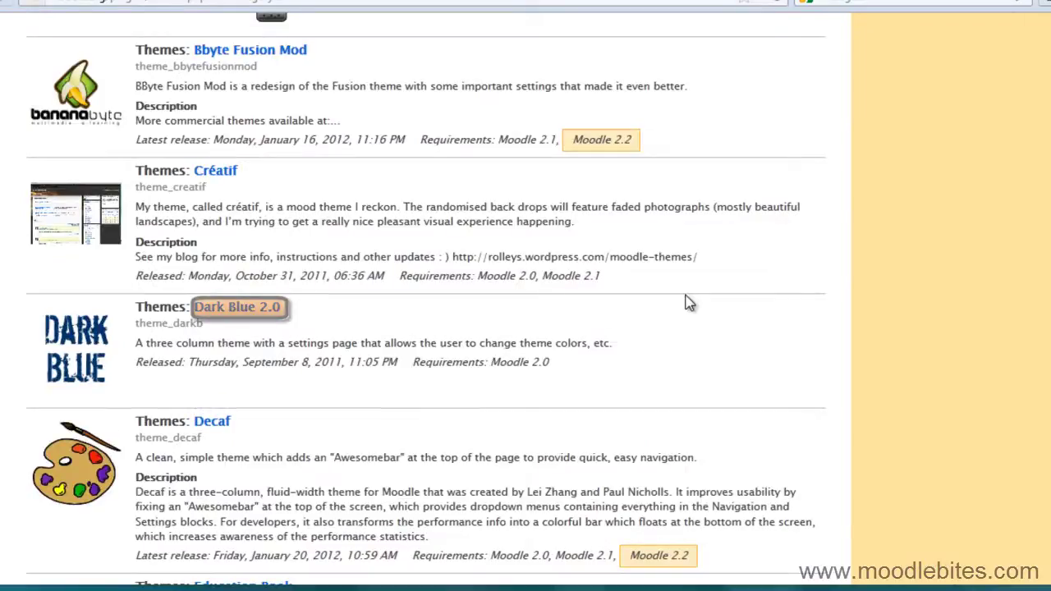
{"action": "left_click", "coordinate": [246, 314]}
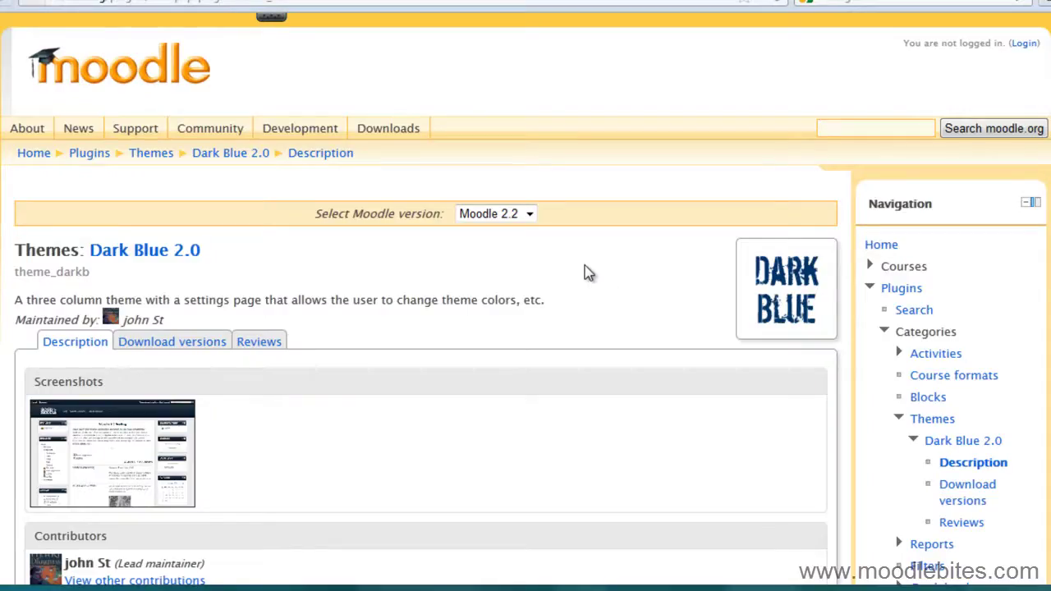
Save theme_darkb_moodle20_2011090800.zip from the Download versions tab's Moodle 2.0 download
{"action": "scroll", "coordinate": [585, 265], "scroll_direction": "down", "scroll_amount": 3}
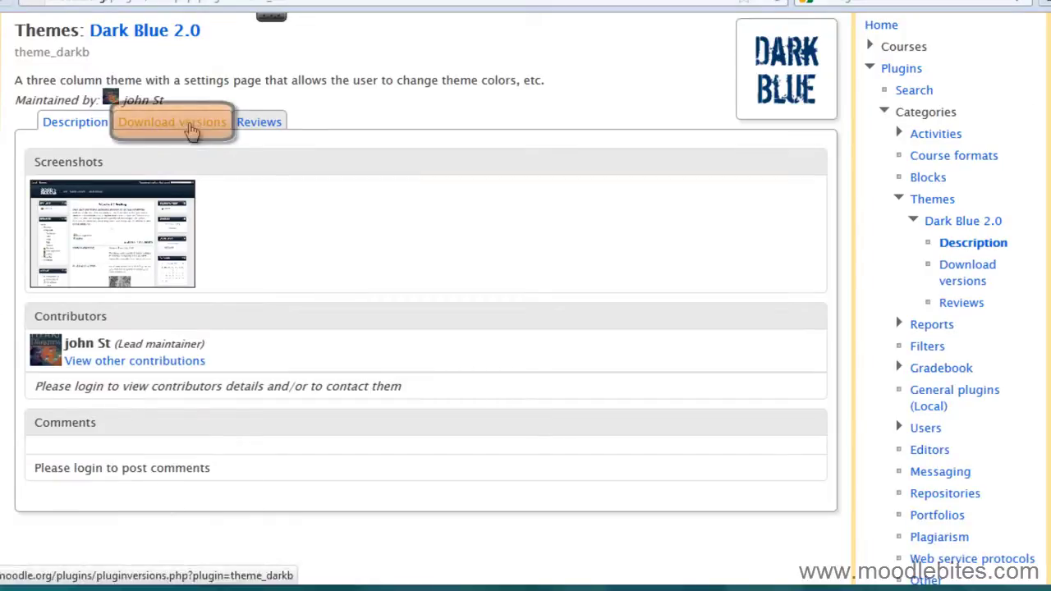
{"action": "left_click", "coordinate": [190, 131]}
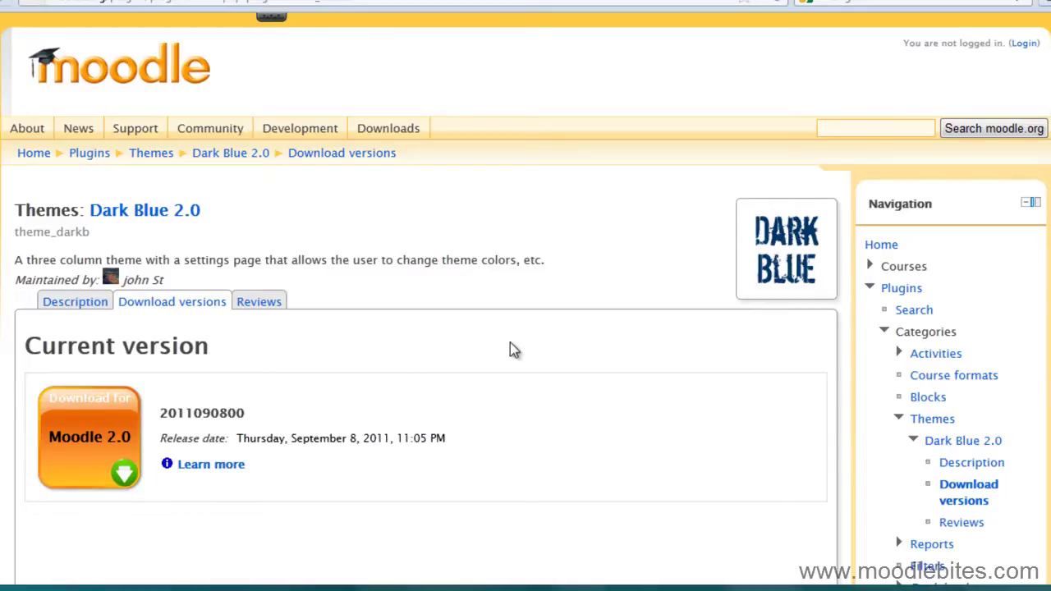
{"action": "left_click", "coordinate": [96, 457]}
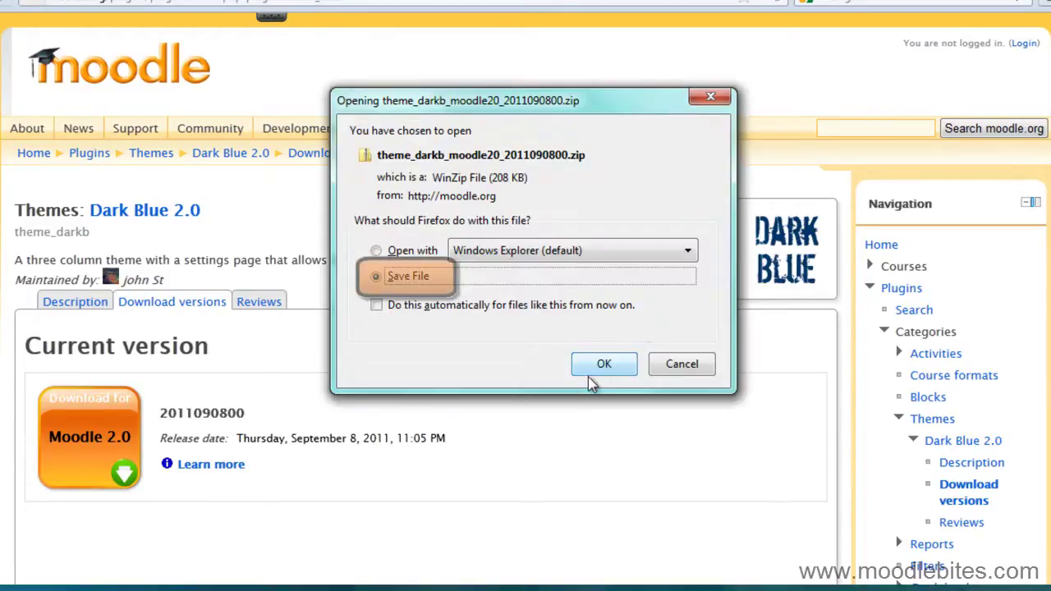
{"action": "left_click", "coordinate": [603, 367]}
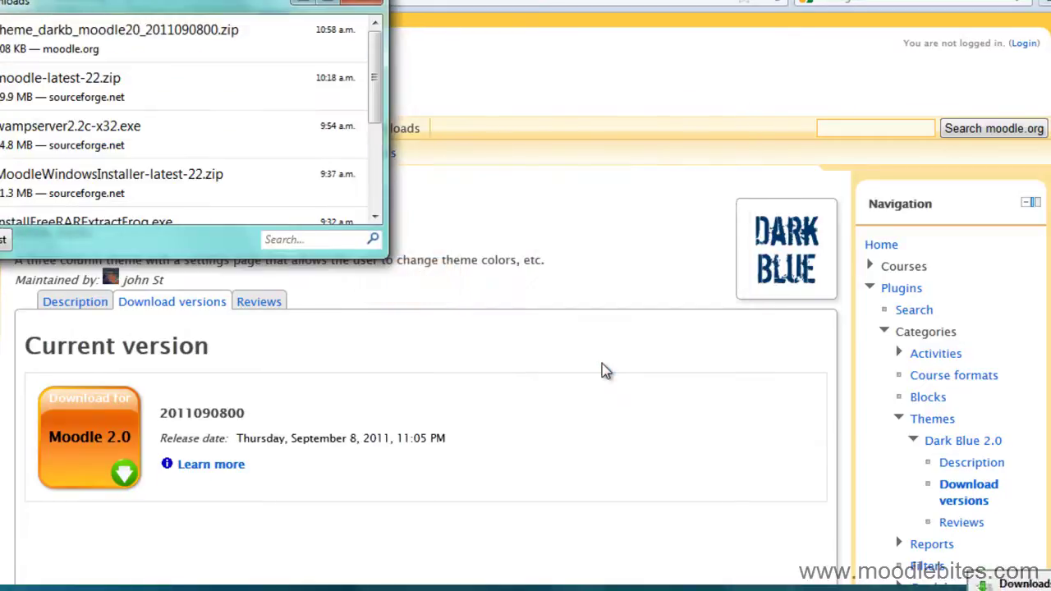
{"action": "double_click", "coordinate": [163, 38]}
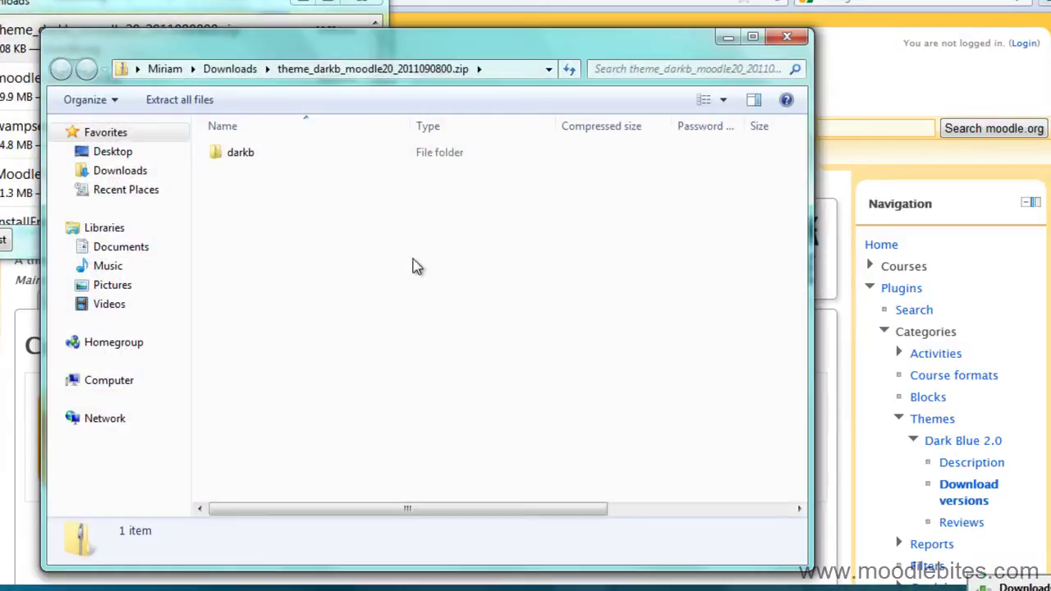
{"action": "left_click", "coordinate": [188, 103]}
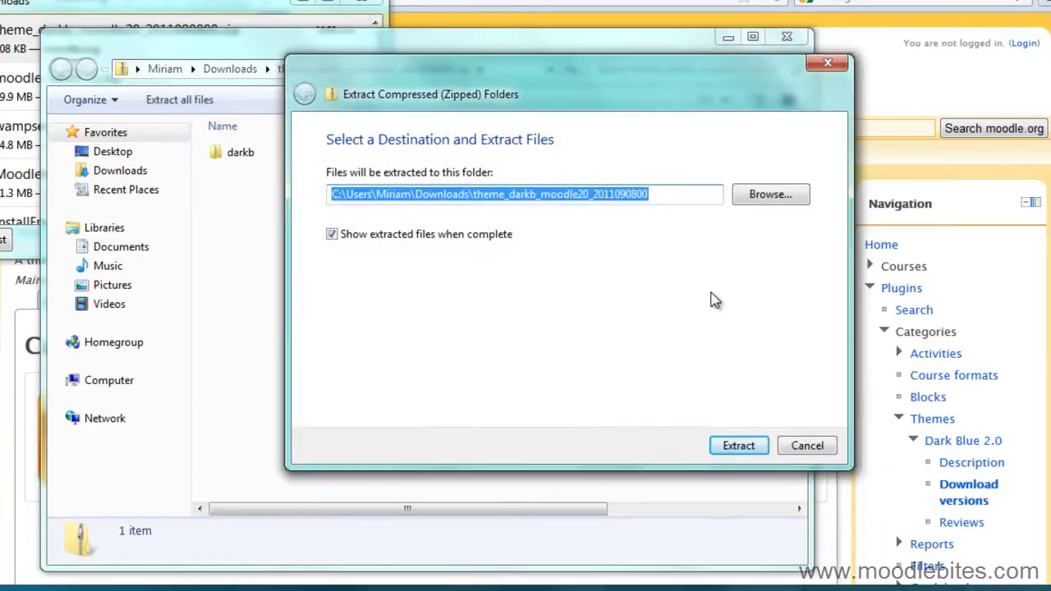
{"action": "left_click", "coordinate": [748, 447]}
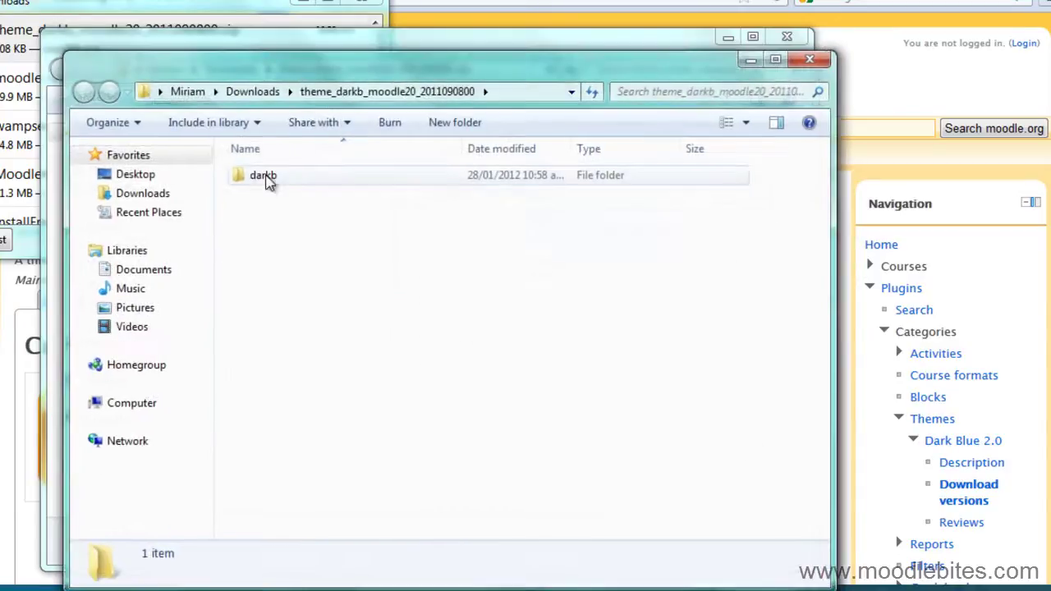
{"action": "double_click", "coordinate": [265, 178]}
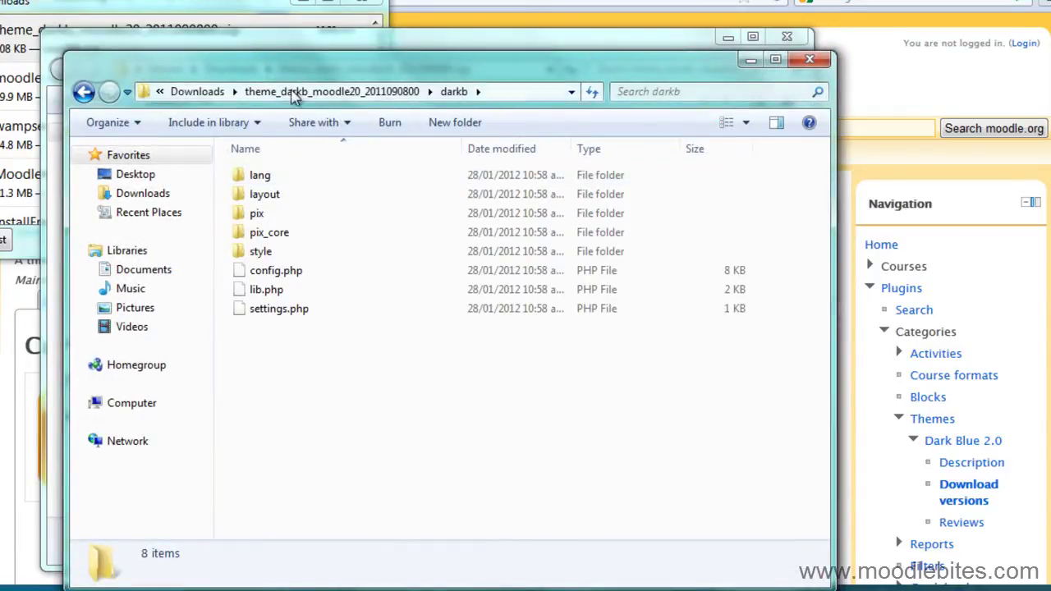
{"action": "left_click", "coordinate": [335, 93]}
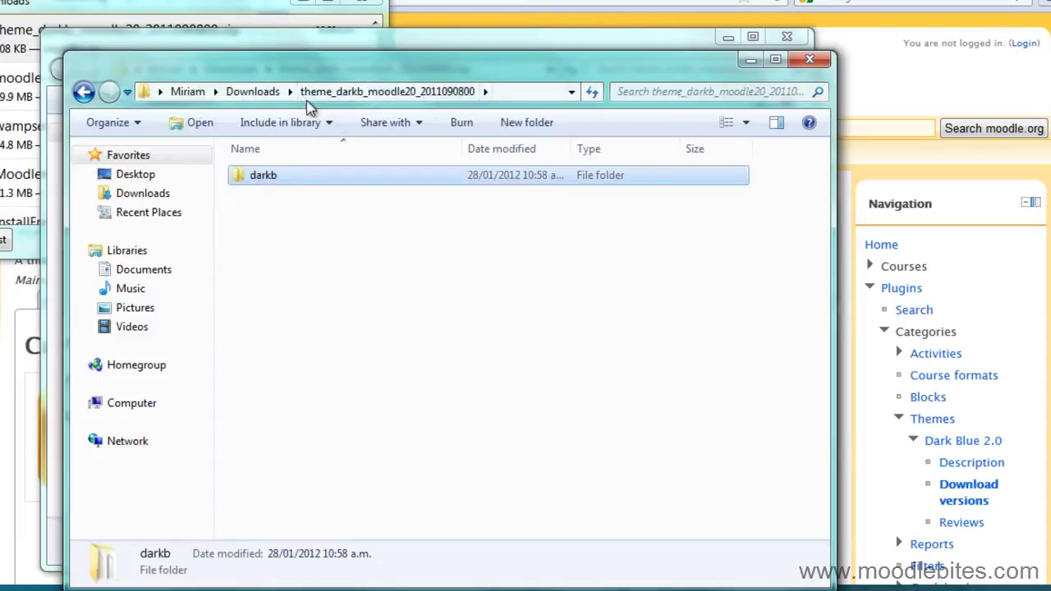
{"action": "left_click", "coordinate": [253, 91]}
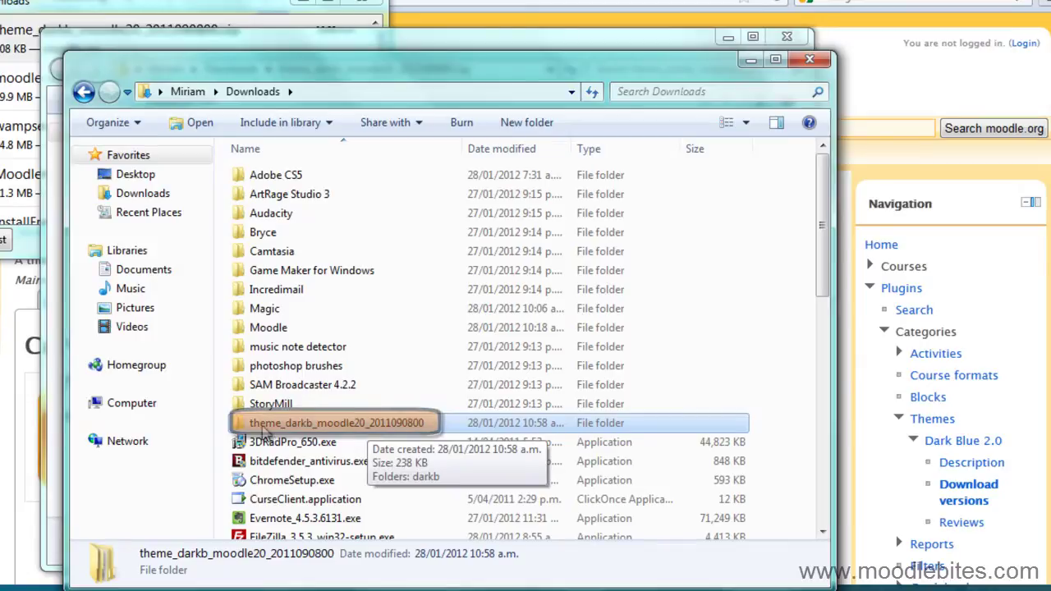
{"action": "double_click", "coordinate": [264, 426]}
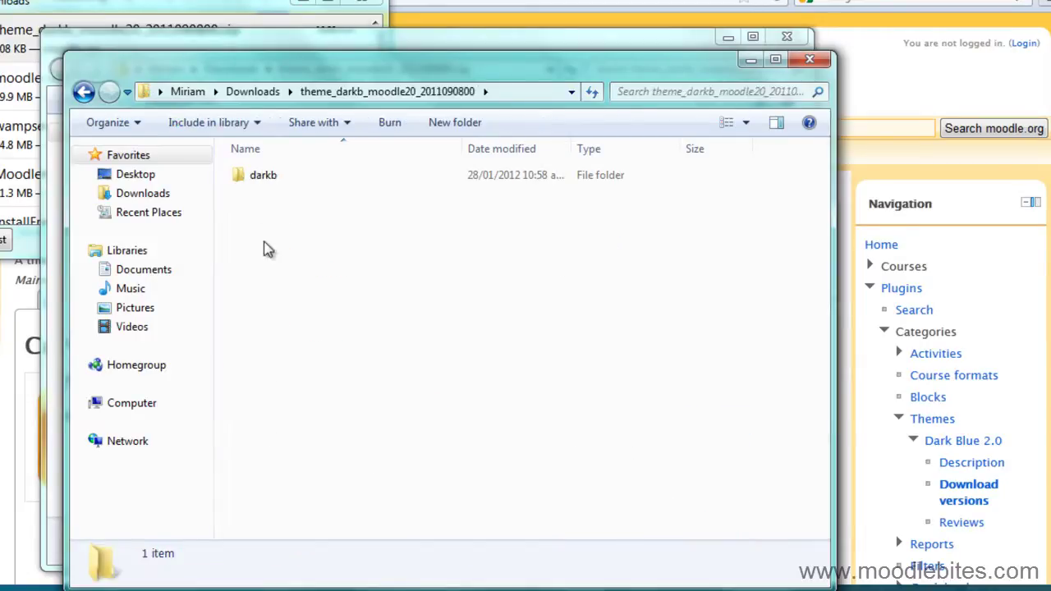
{"action": "left_click", "coordinate": [271, 181]}
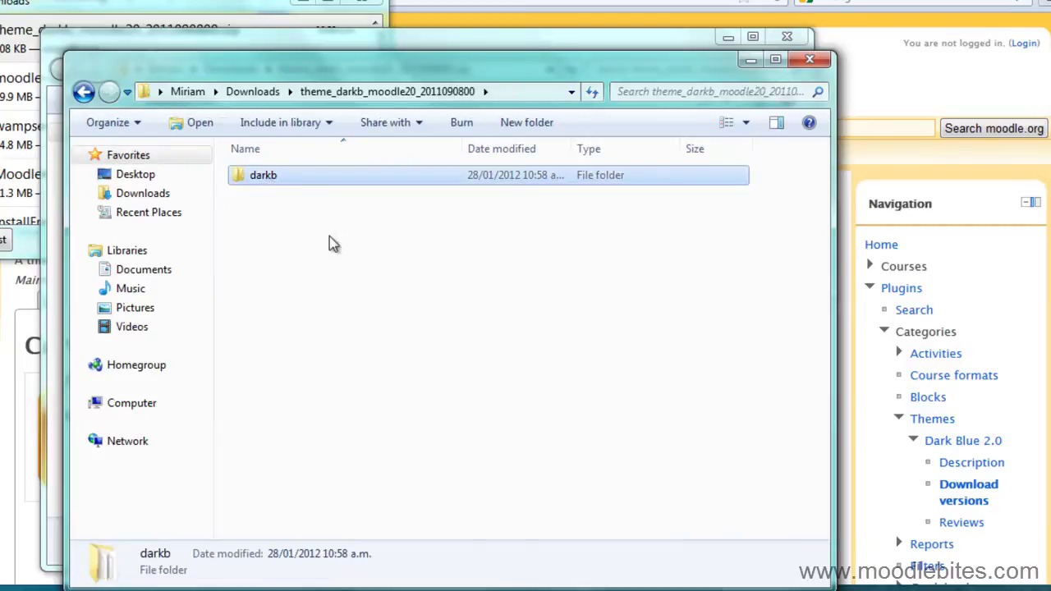
{"action": "double_click", "coordinate": [278, 179]}
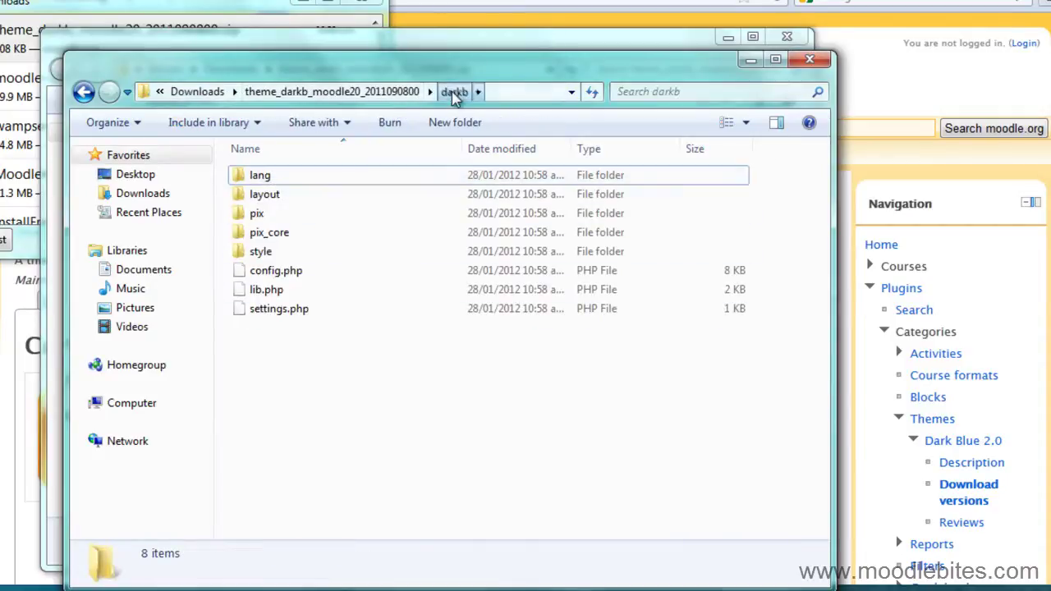
{"action": "left_click", "coordinate": [405, 94]}
{"action": "left_click", "coordinate": [276, 184]}
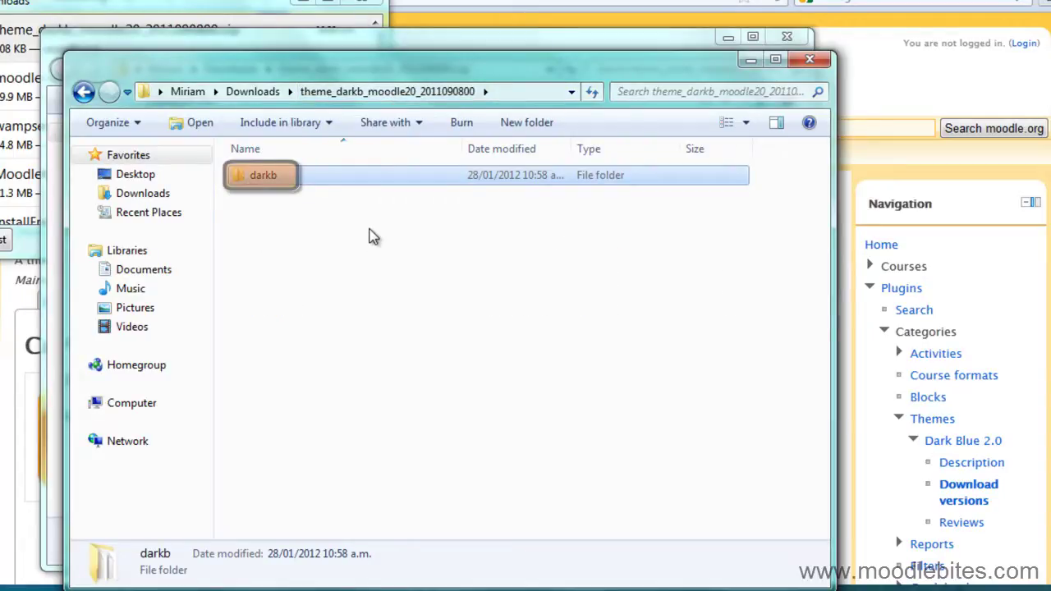
Copy the darkb folder and bring the C:\wamp\www window forward
{"action": "right_click", "coordinate": [302, 171]}
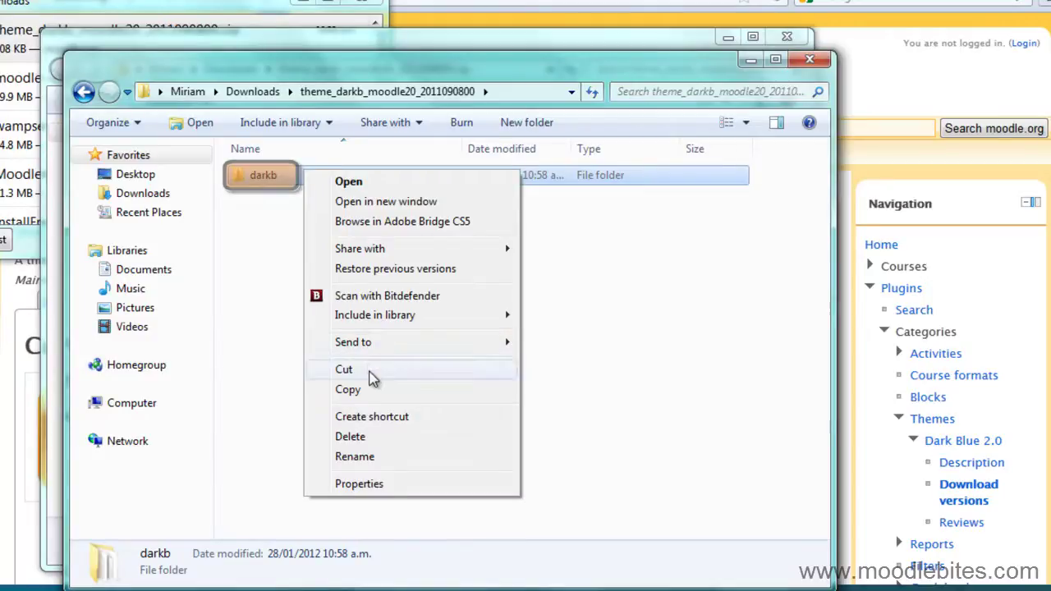
{"action": "left_click", "coordinate": [369, 391]}
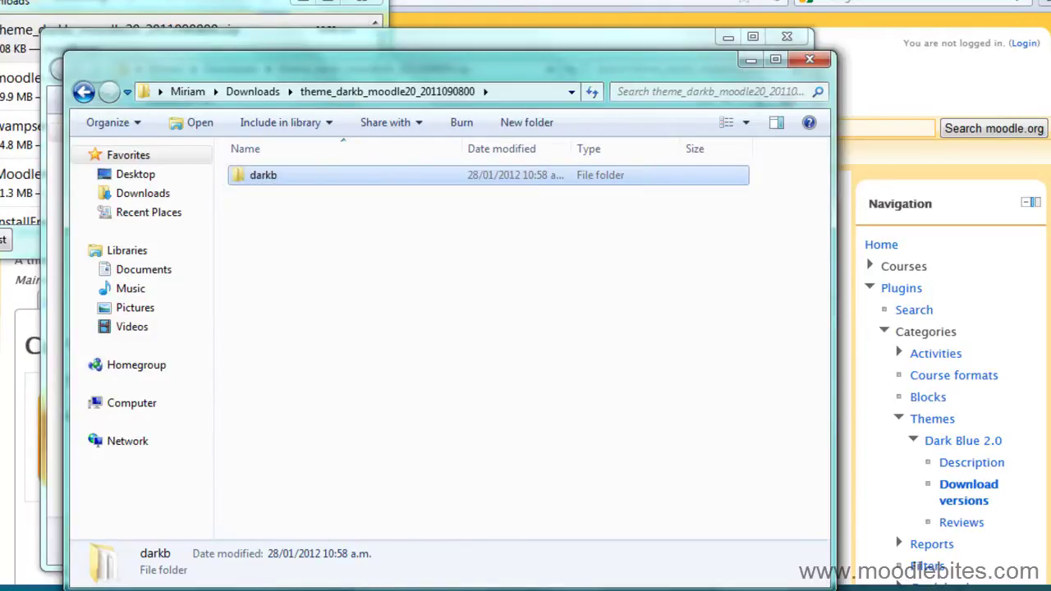
{"action": "mouse_move", "coordinate": [207, 585]}
{"action": "left_click", "coordinate": [122, 534]}
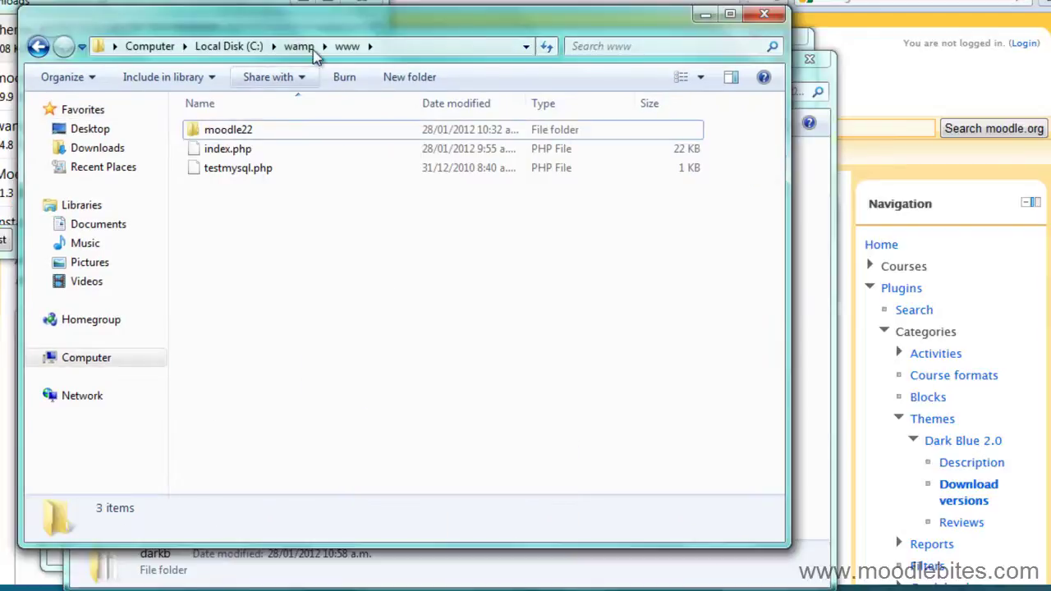
Paste the darkb folder into C:\wamp\www\moodle22\theme
{"action": "left_click", "coordinate": [262, 129]}
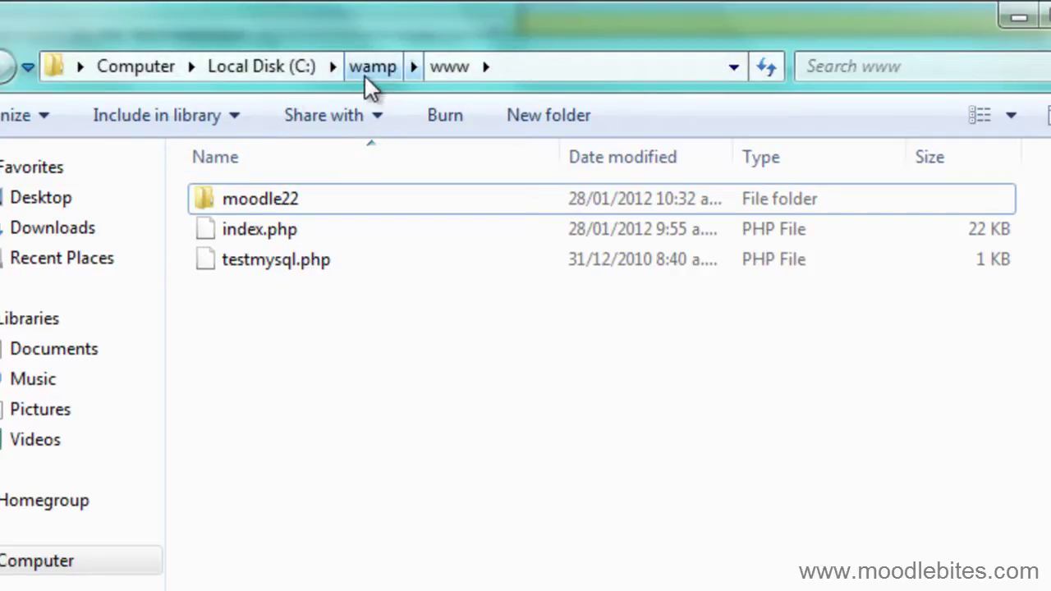
{"action": "left_click", "coordinate": [296, 204]}
{"action": "double_click", "coordinate": [293, 200]}
{"action": "scroll", "coordinate": [352, 578], "scroll_direction": "down", "scroll_amount": 6}
{"action": "scroll", "coordinate": [352, 577], "scroll_direction": "down", "scroll_amount": 3}
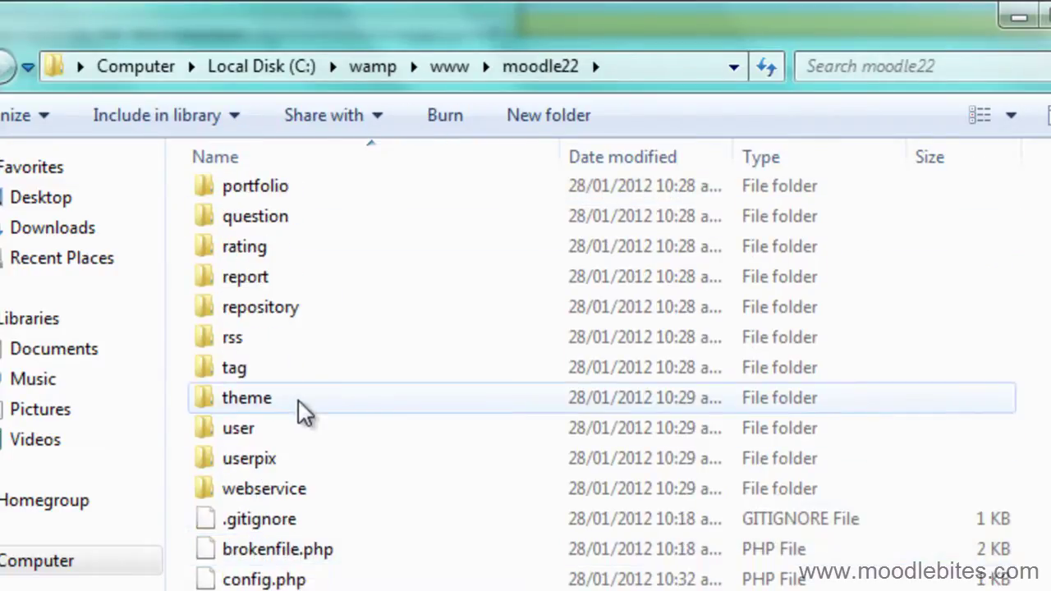
{"action": "double_click", "coordinate": [303, 409]}
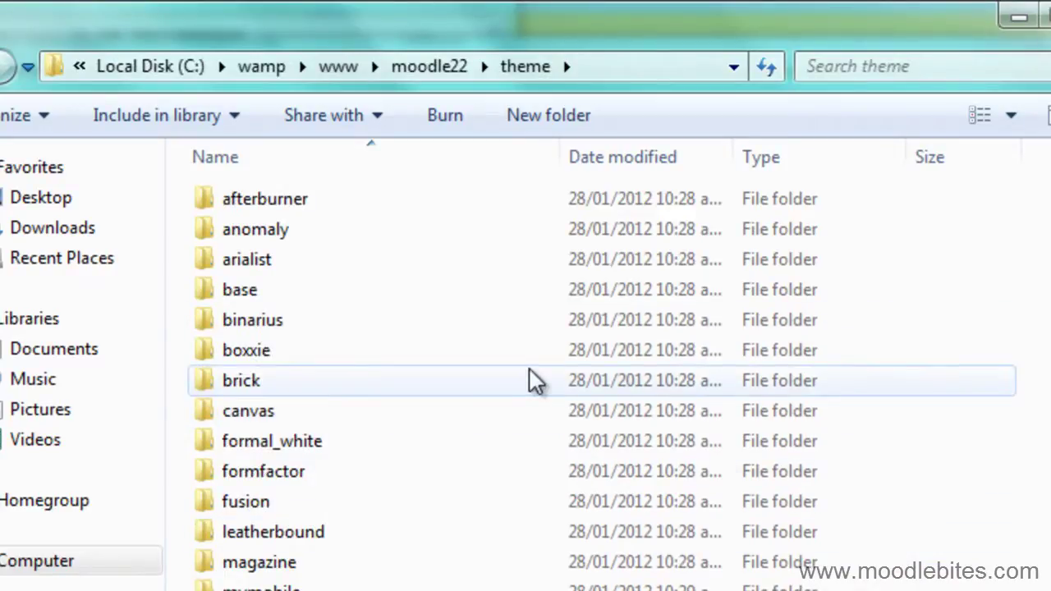
{"action": "key", "text": "ctrl+v"}
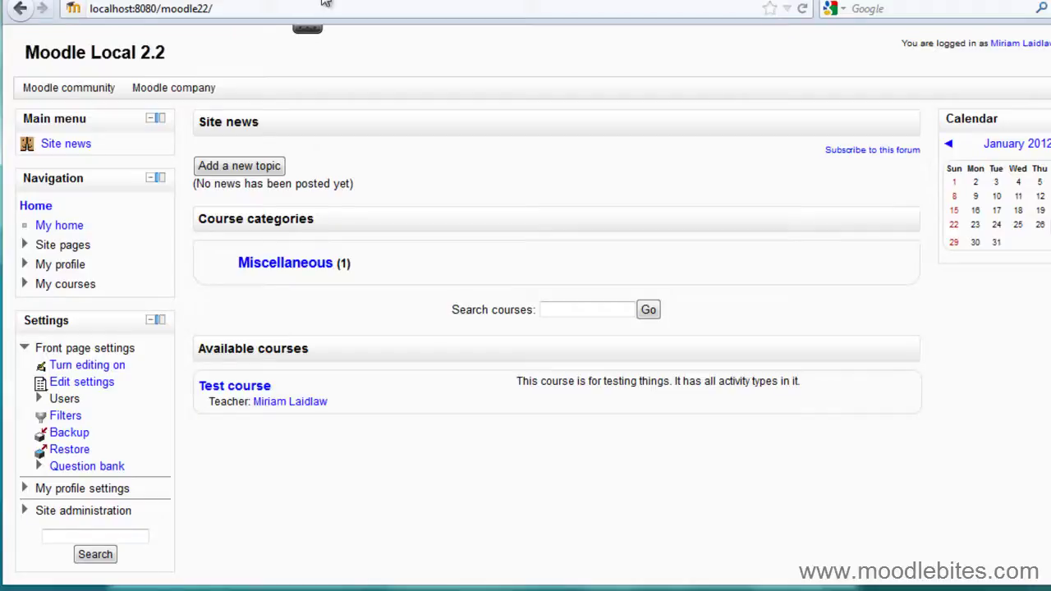
Run Site administration Notifications and save the new darkb logo, link and maincolor settings
{"action": "left_click", "coordinate": [25, 512]}
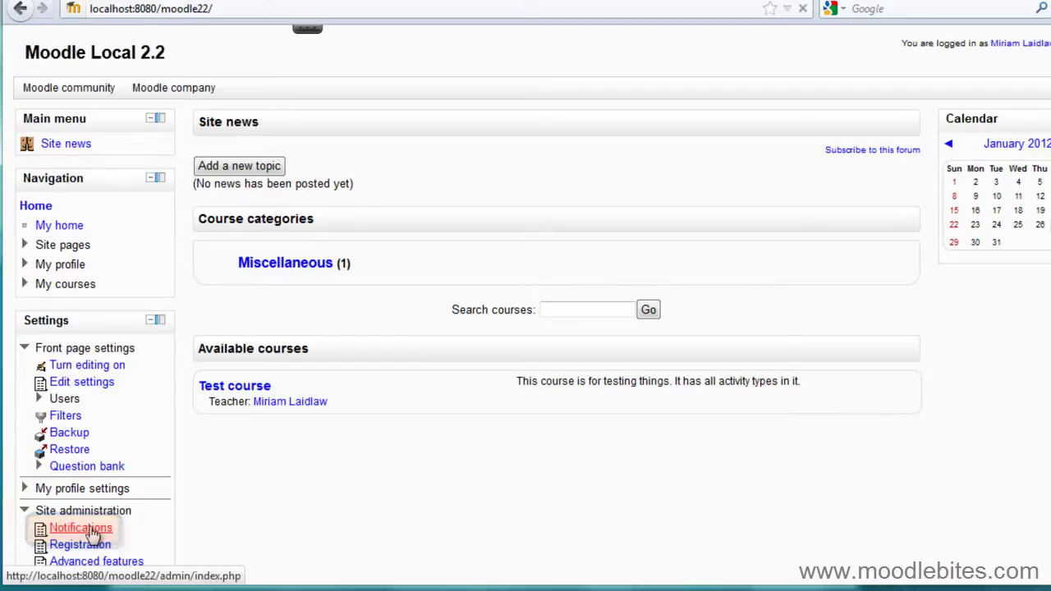
{"action": "left_click", "coordinate": [93, 534]}
{"action": "double_click", "coordinate": [630, 171]}
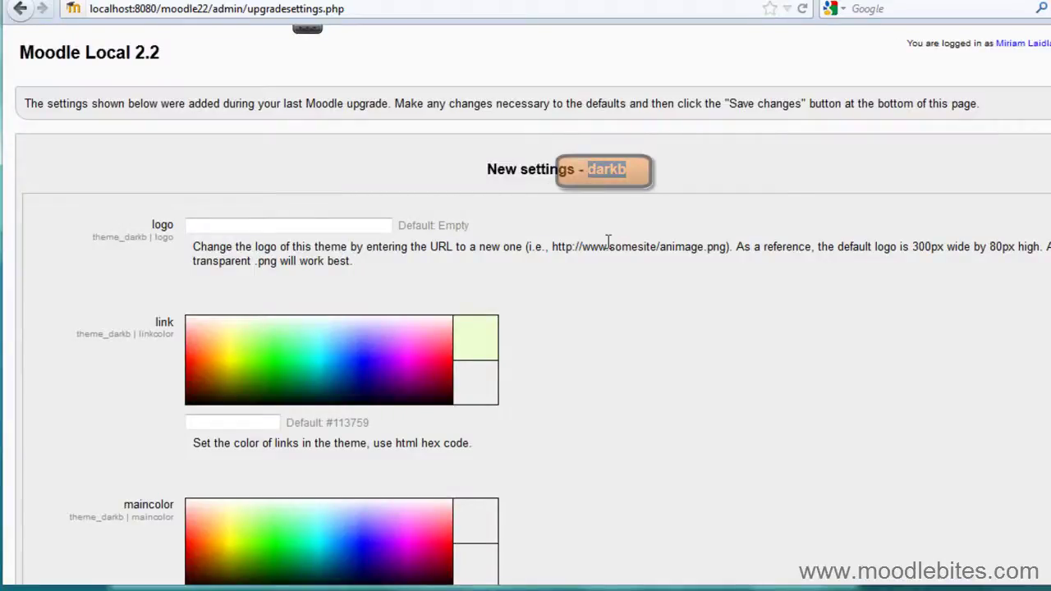
{"action": "left_click", "coordinate": [647, 179]}
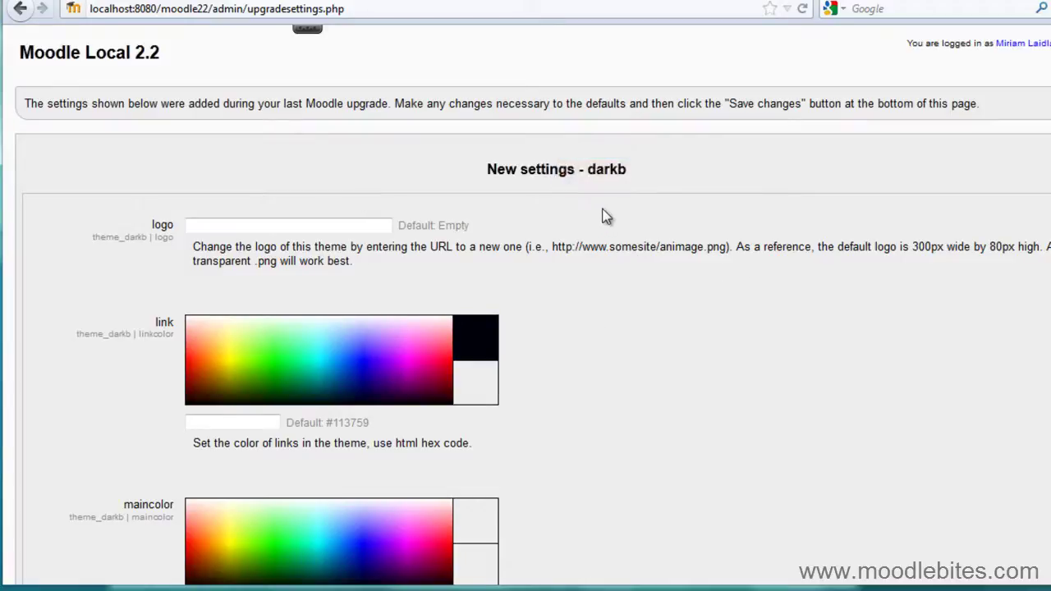
{"action": "scroll", "coordinate": [606, 216], "scroll_direction": "down", "scroll_amount": 3}
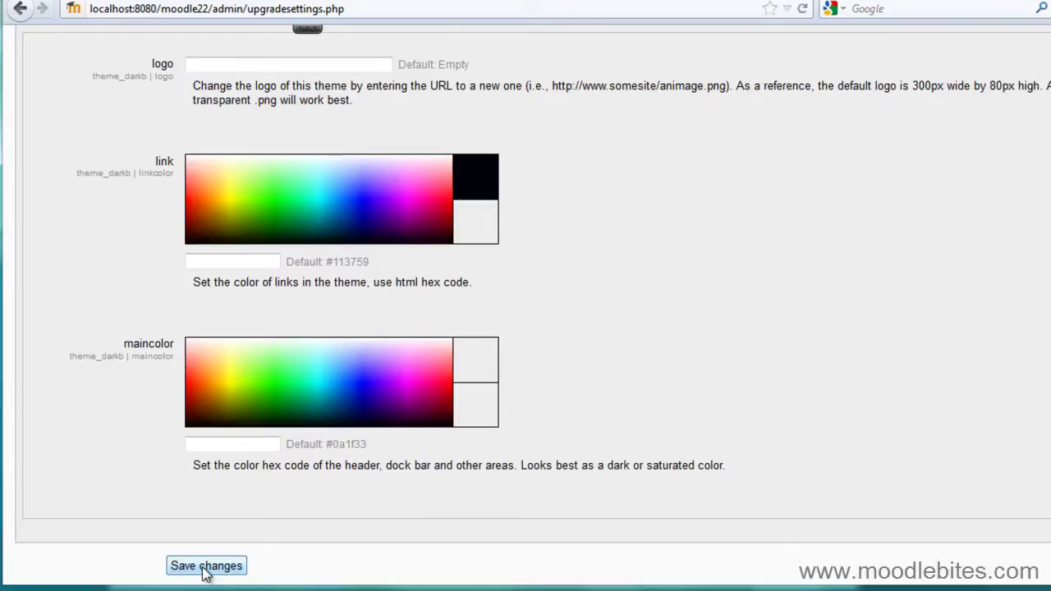
{"action": "left_click", "coordinate": [206, 567]}
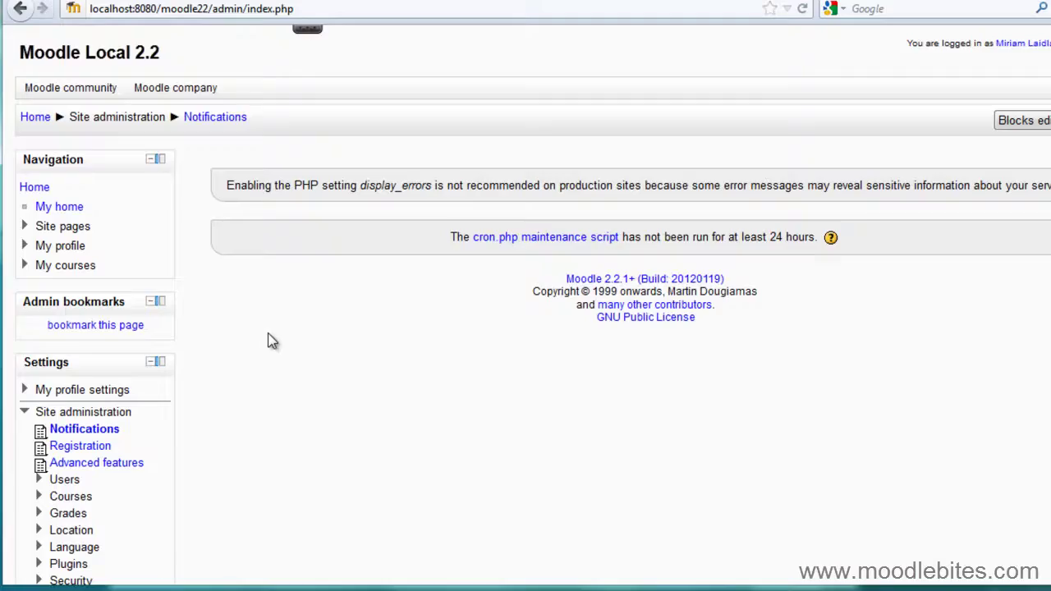
Use the Appearance > Themes > Theme selector to make darkb the default device theme
{"action": "scroll", "coordinate": [263, 328], "scroll_direction": "down", "scroll_amount": 3}
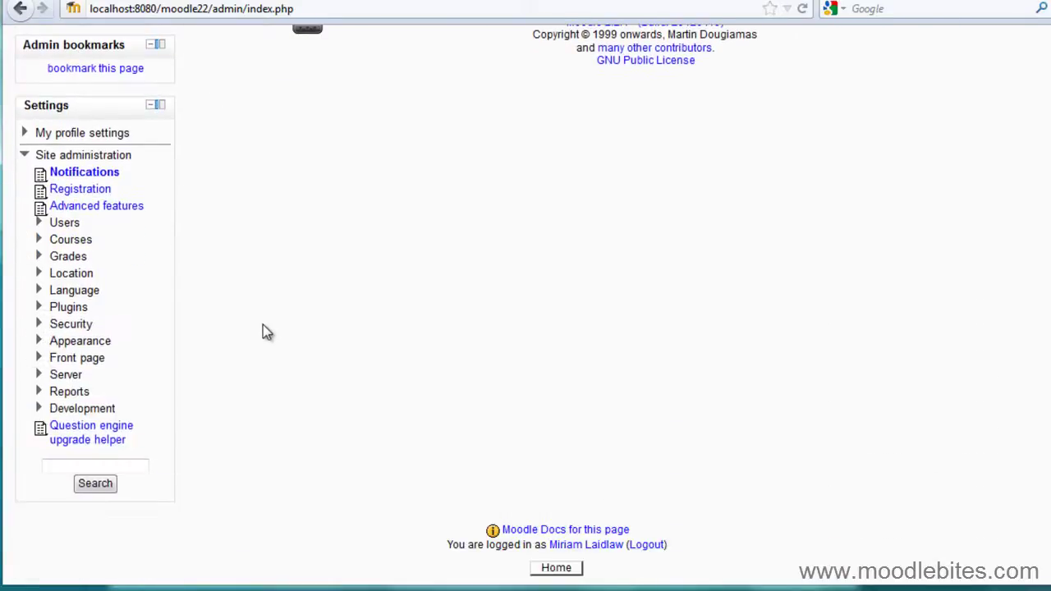
{"action": "left_click", "coordinate": [39, 343]}
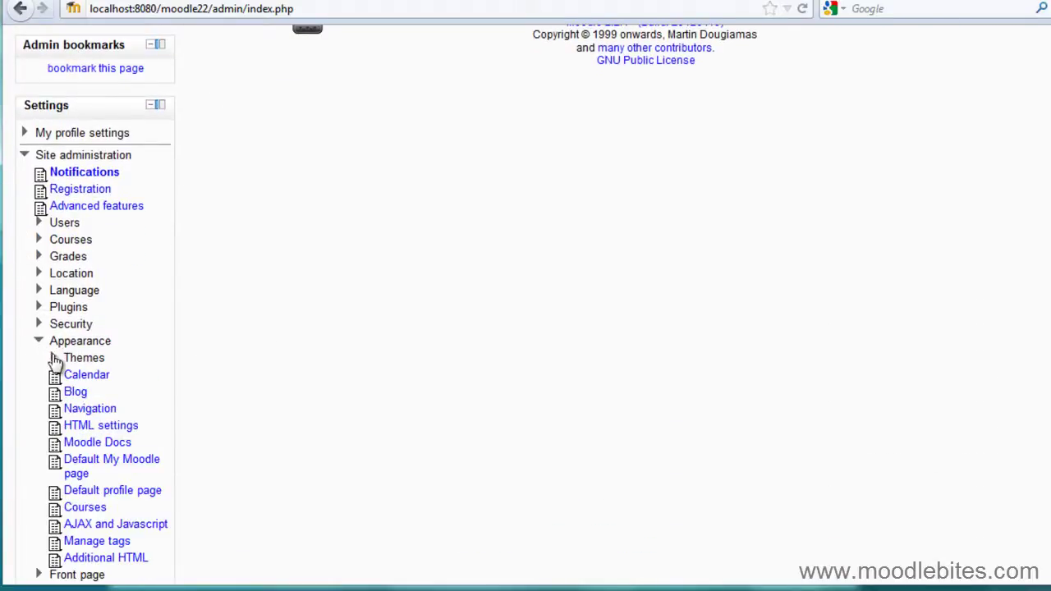
{"action": "left_click", "coordinate": [52, 358]}
{"action": "left_click", "coordinate": [146, 399]}
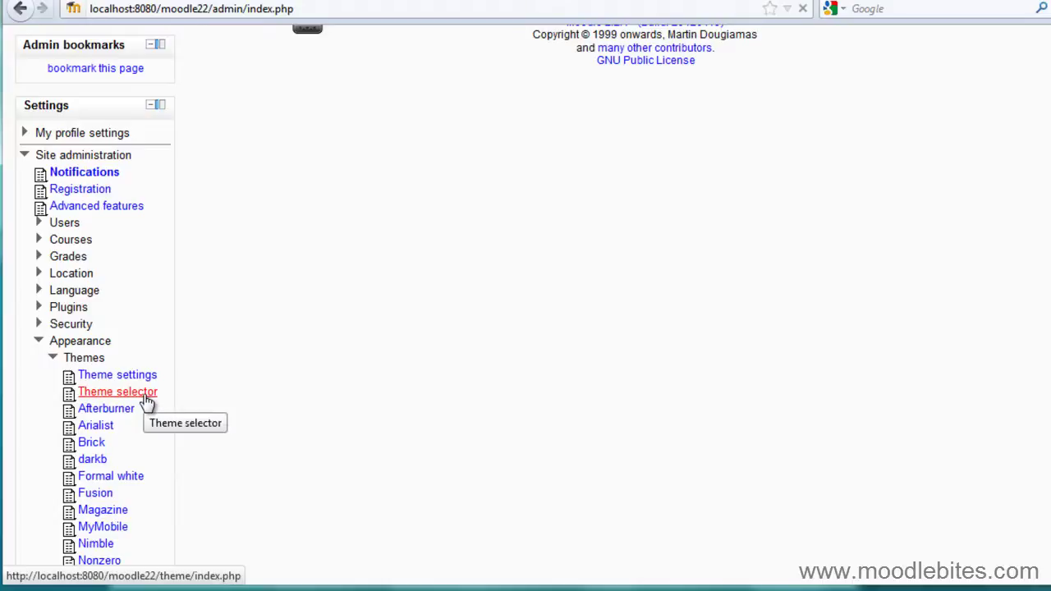
{"action": "left_click", "coordinate": [795, 304]}
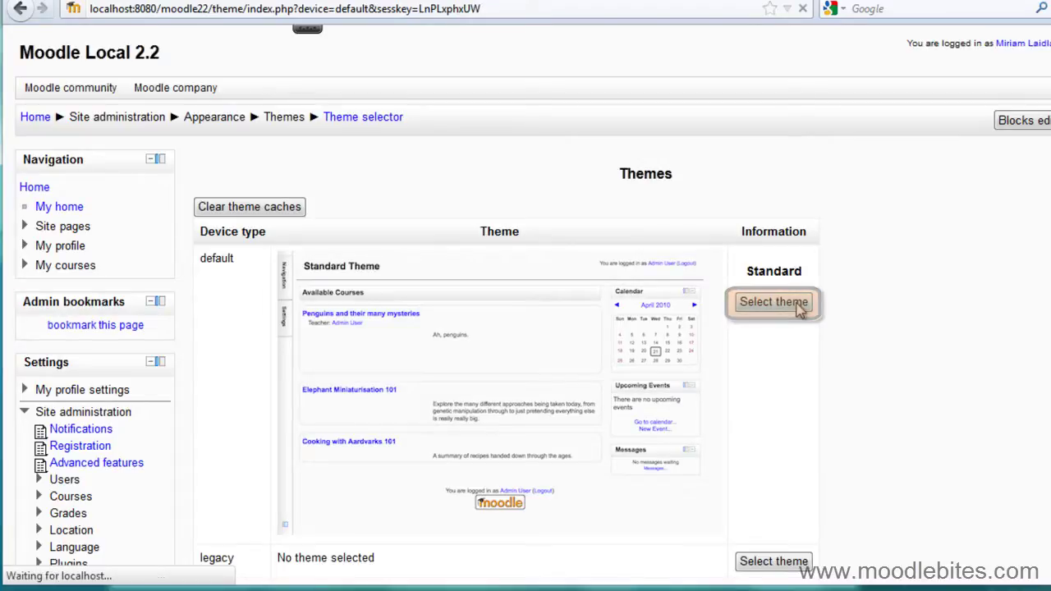
{"action": "scroll", "coordinate": [801, 311], "scroll_direction": "down", "scroll_amount": 12}
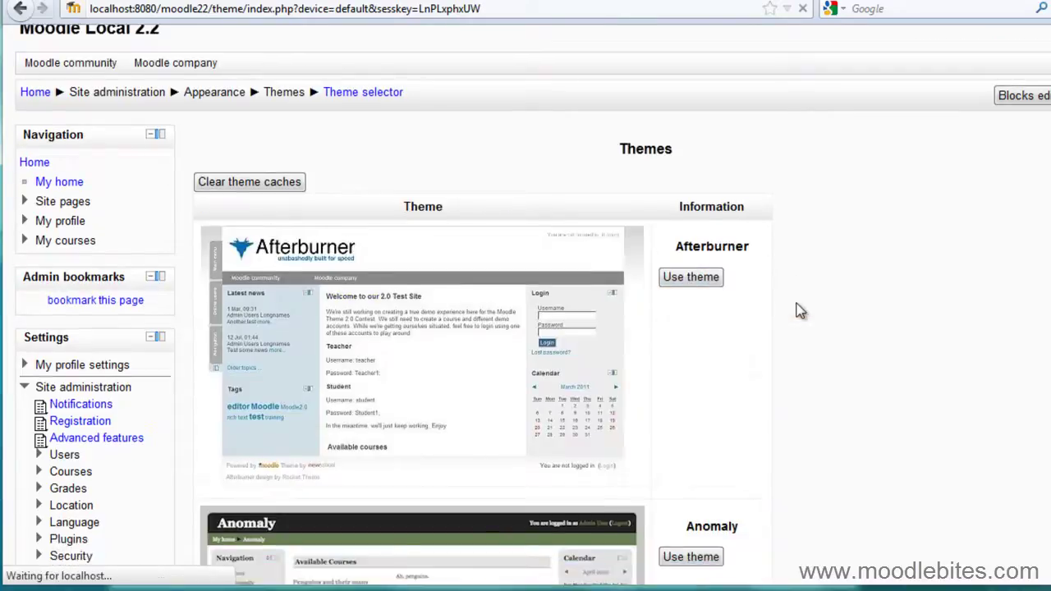
{"action": "scroll", "coordinate": [800, 311], "scroll_direction": "down", "scroll_amount": 15}
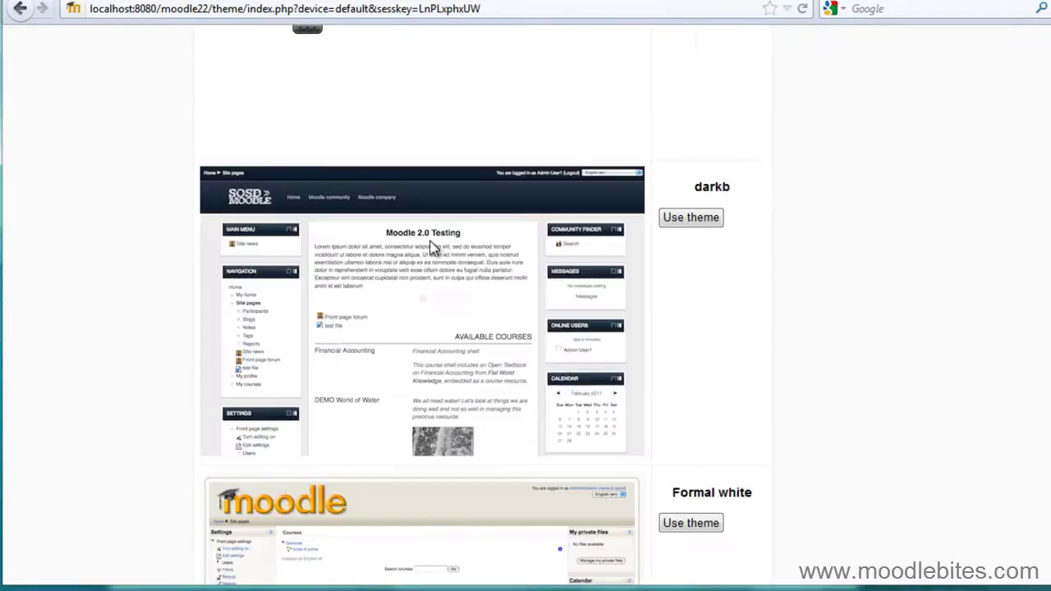
{"action": "left_click", "coordinate": [707, 220]}
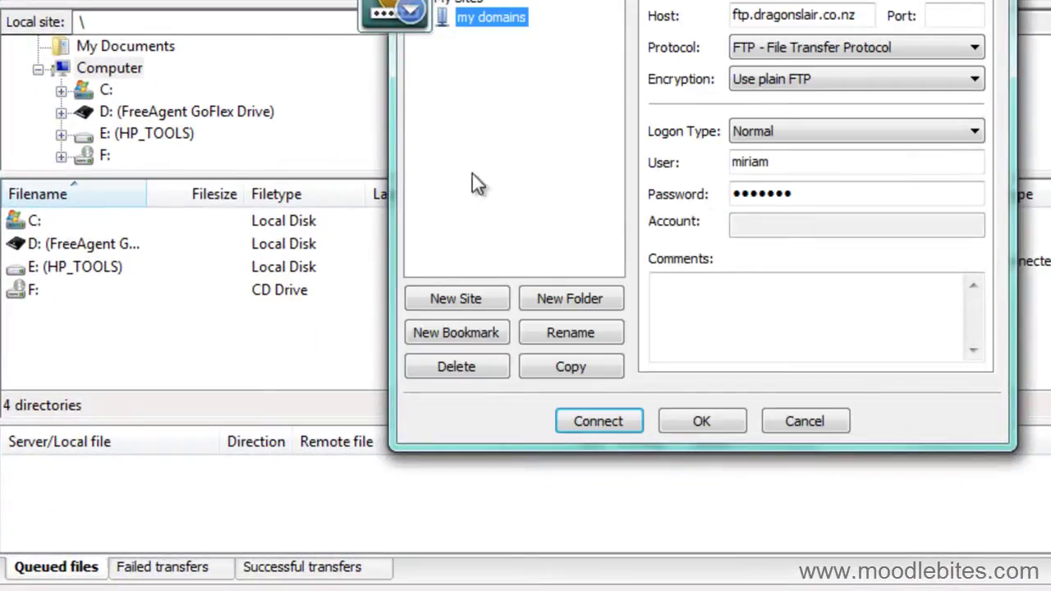
Connect to the saved FTP site, open /moodlelair.co.nz/theme, and select the local darkb folder
{"action": "left_click", "coordinate": [631, 421]}
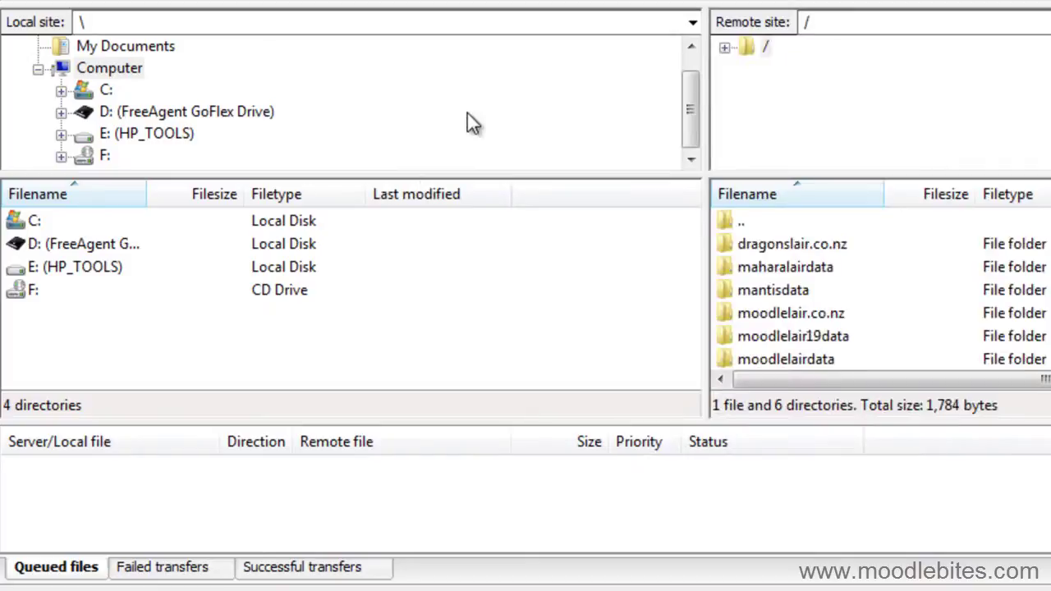
{"action": "double_click", "coordinate": [798, 313]}
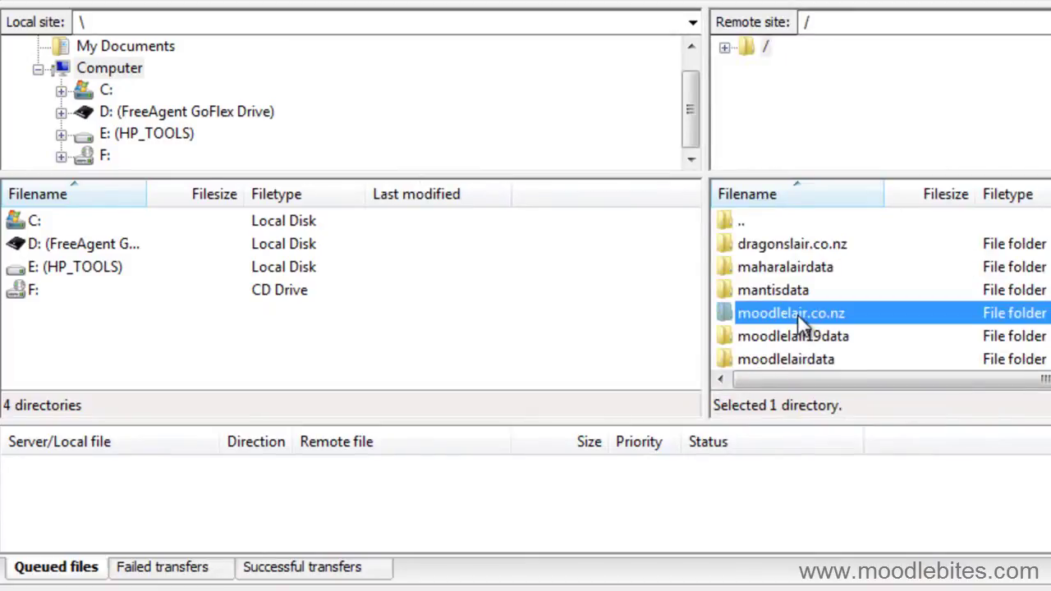
{"action": "scroll", "coordinate": [805, 320], "scroll_direction": "down", "scroll_amount": 8}
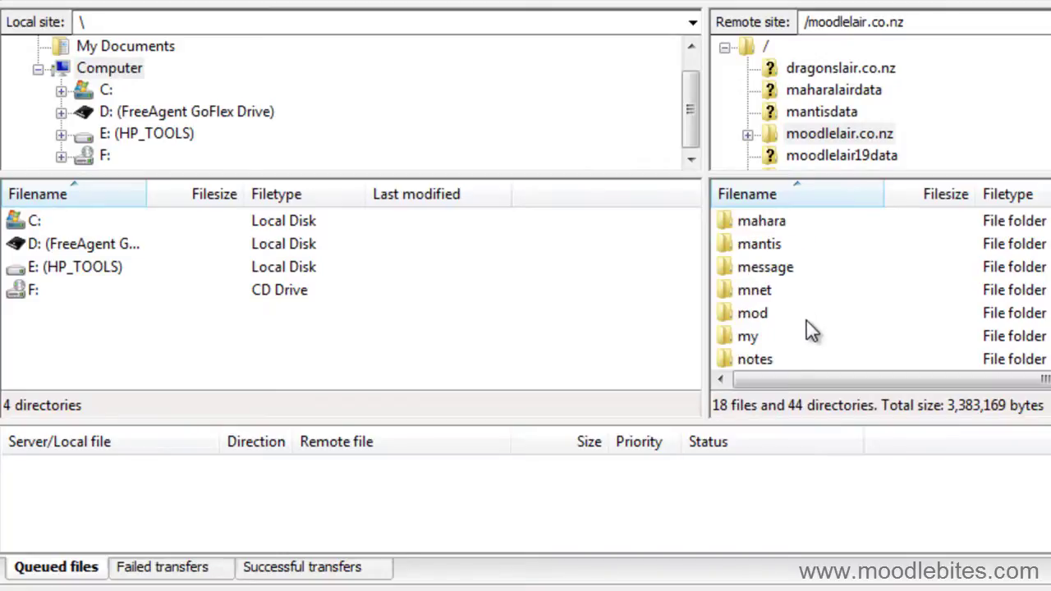
{"action": "scroll", "coordinate": [806, 323], "scroll_direction": "down", "scroll_amount": 4}
{"action": "double_click", "coordinate": [801, 336]}
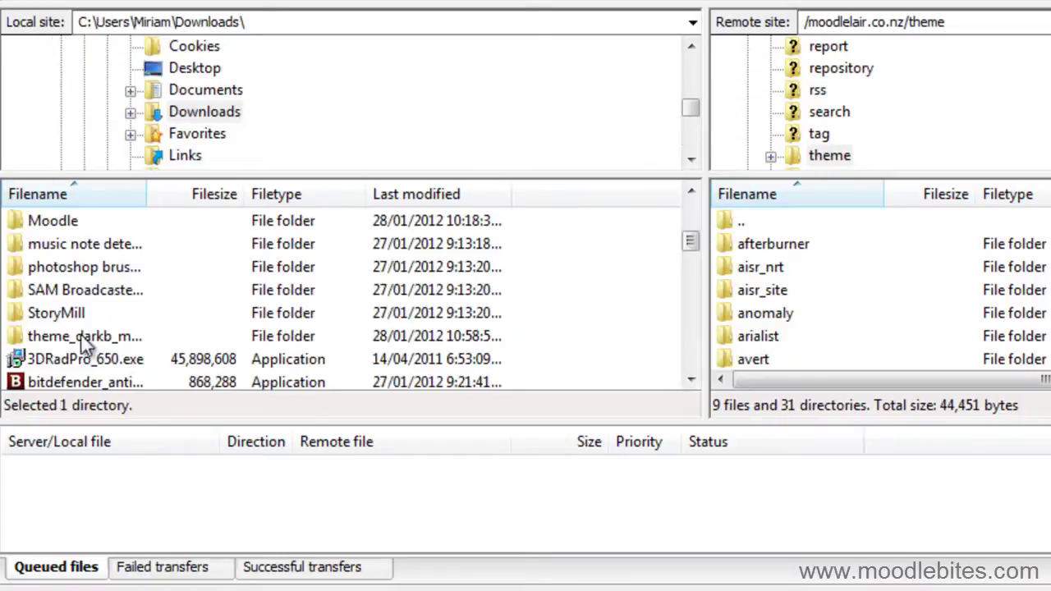
{"action": "double_click", "coordinate": [82, 336]}
{"action": "left_click", "coordinate": [46, 243]}
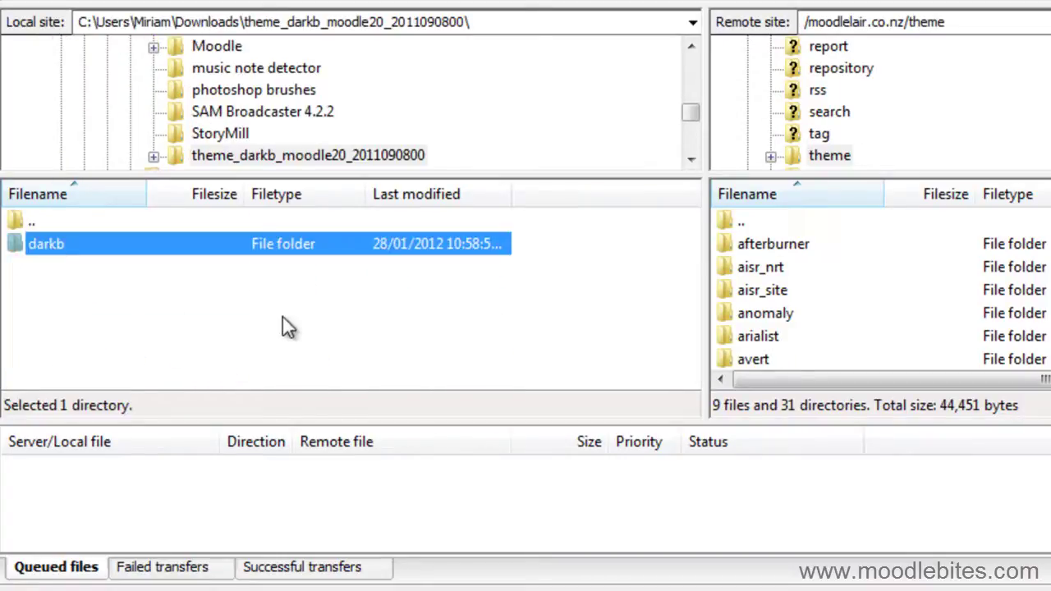